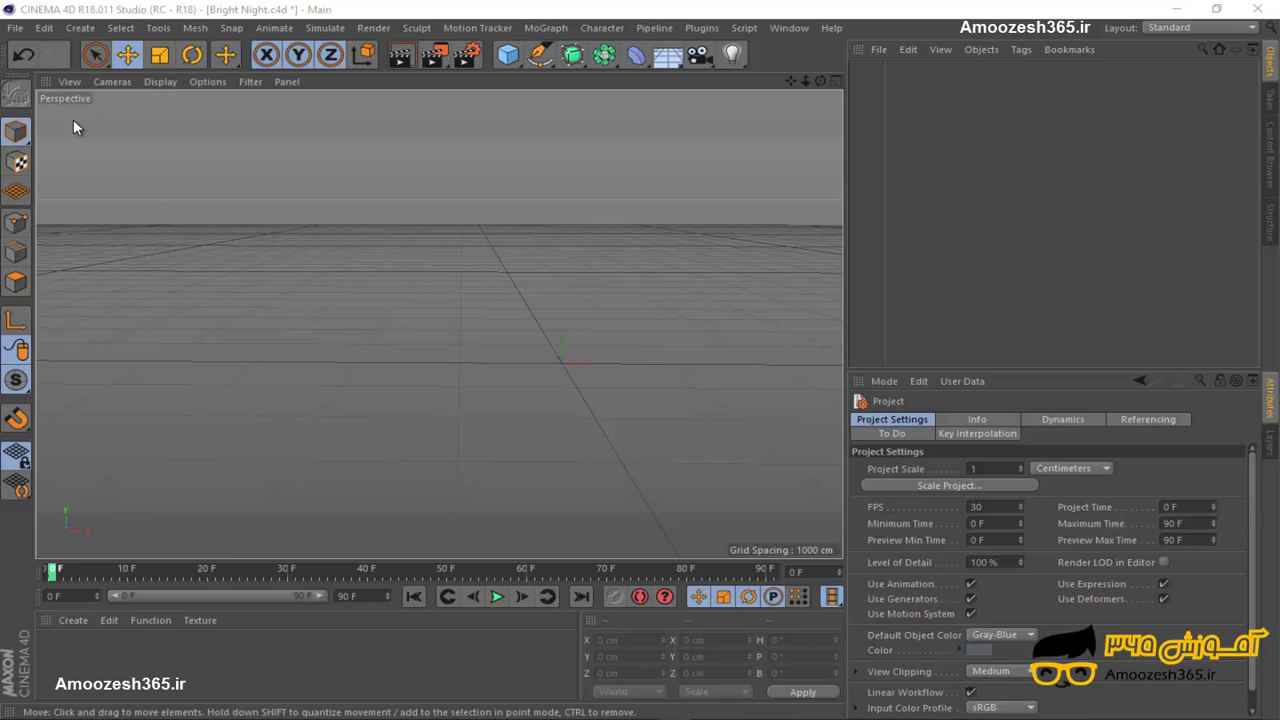
Dock the main tool palette as a vertical column beside the Object manager and scroll through its tools.
key(ctrl+s)
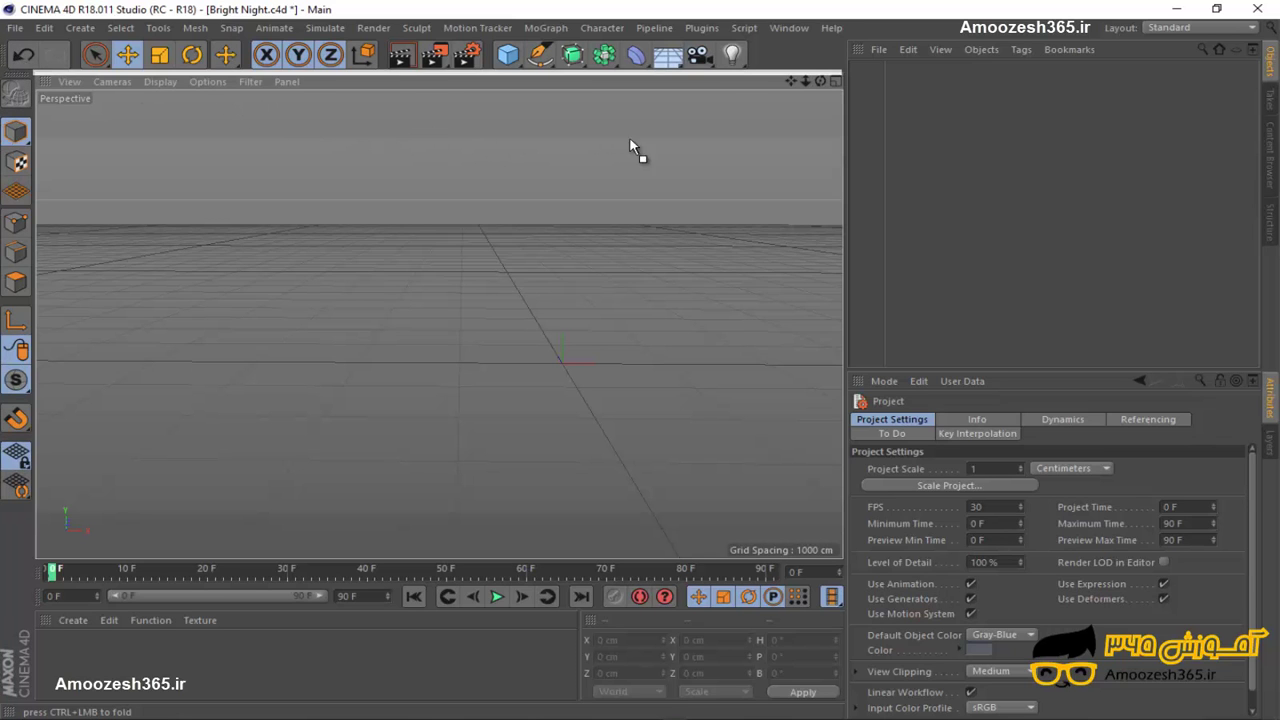
drag(630, 140, 852, 193)
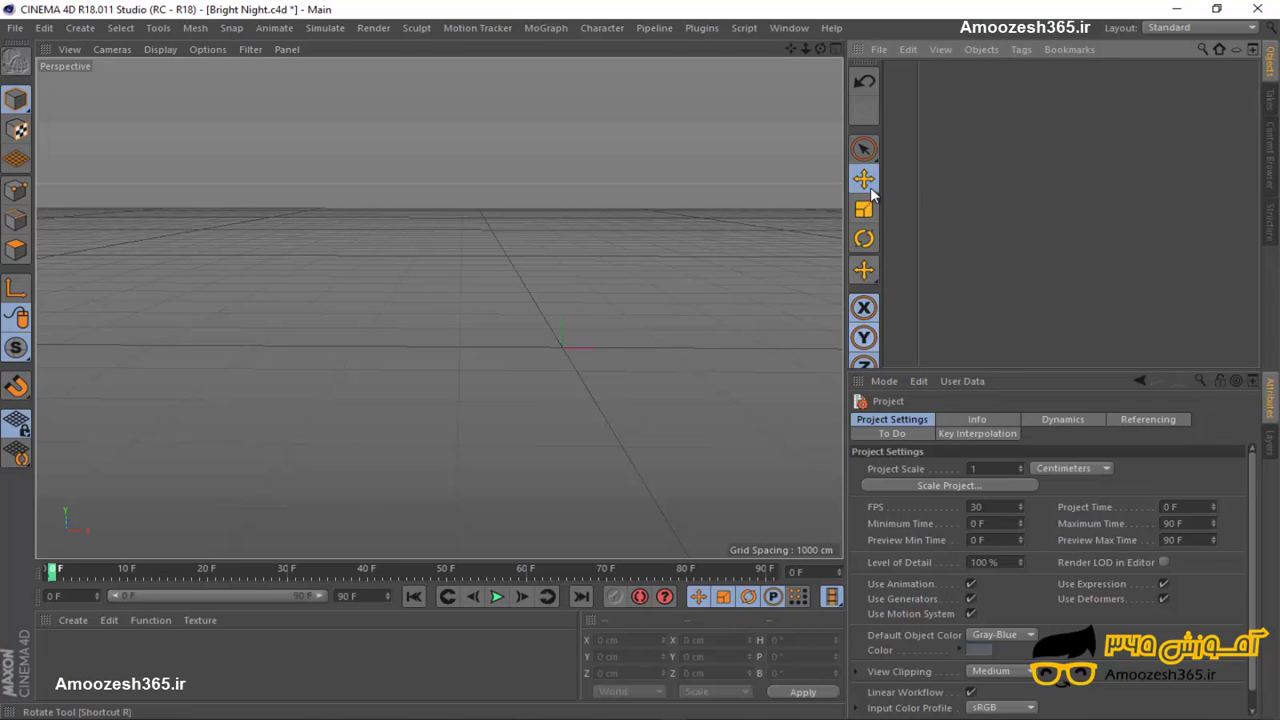
scroll(864, 137, down, 3)
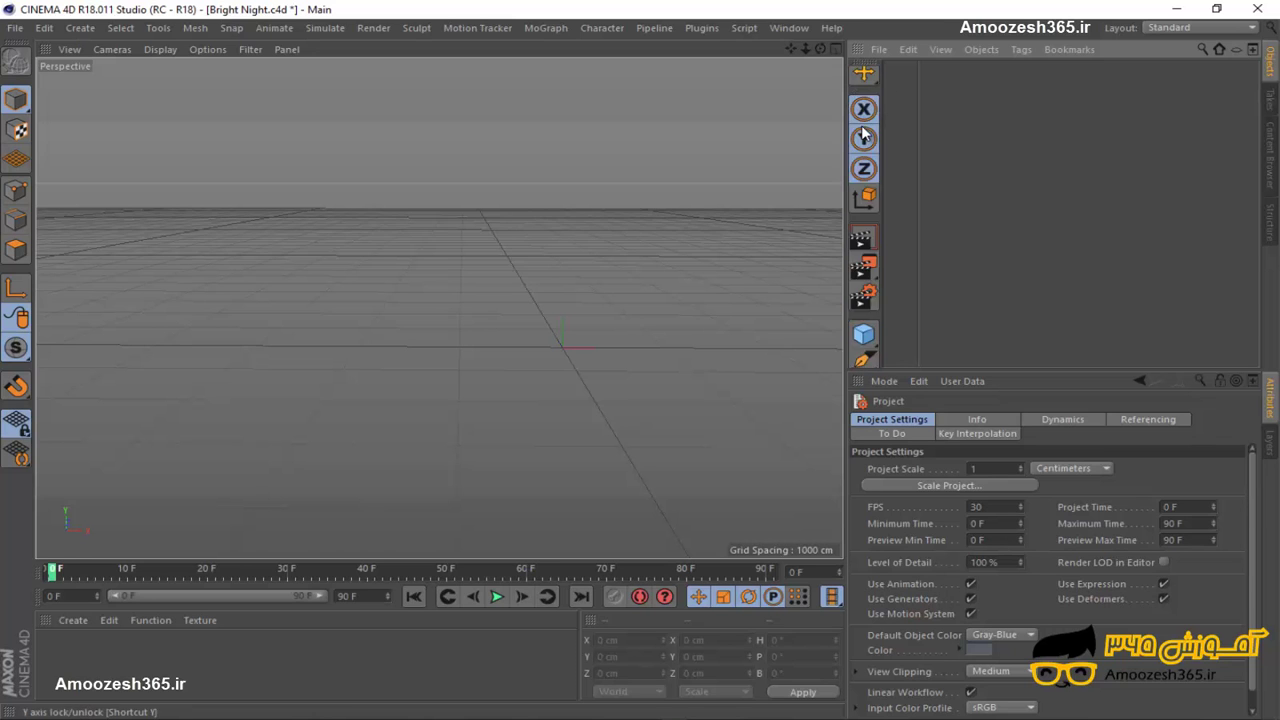
scroll(864, 137, up, 3)
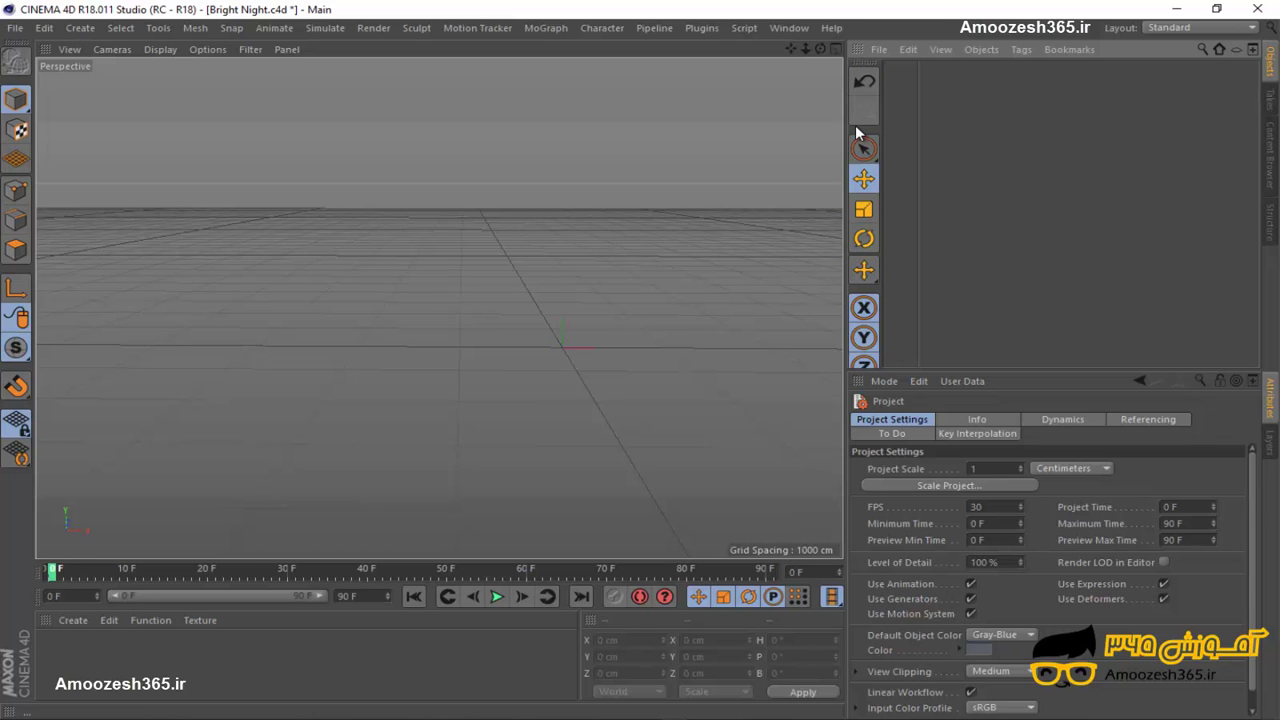
scroll(856, 131, down, 2)
scroll(856, 130, up, 2)
scroll(856, 130, down, 2)
scroll(855, 128, up, 2)
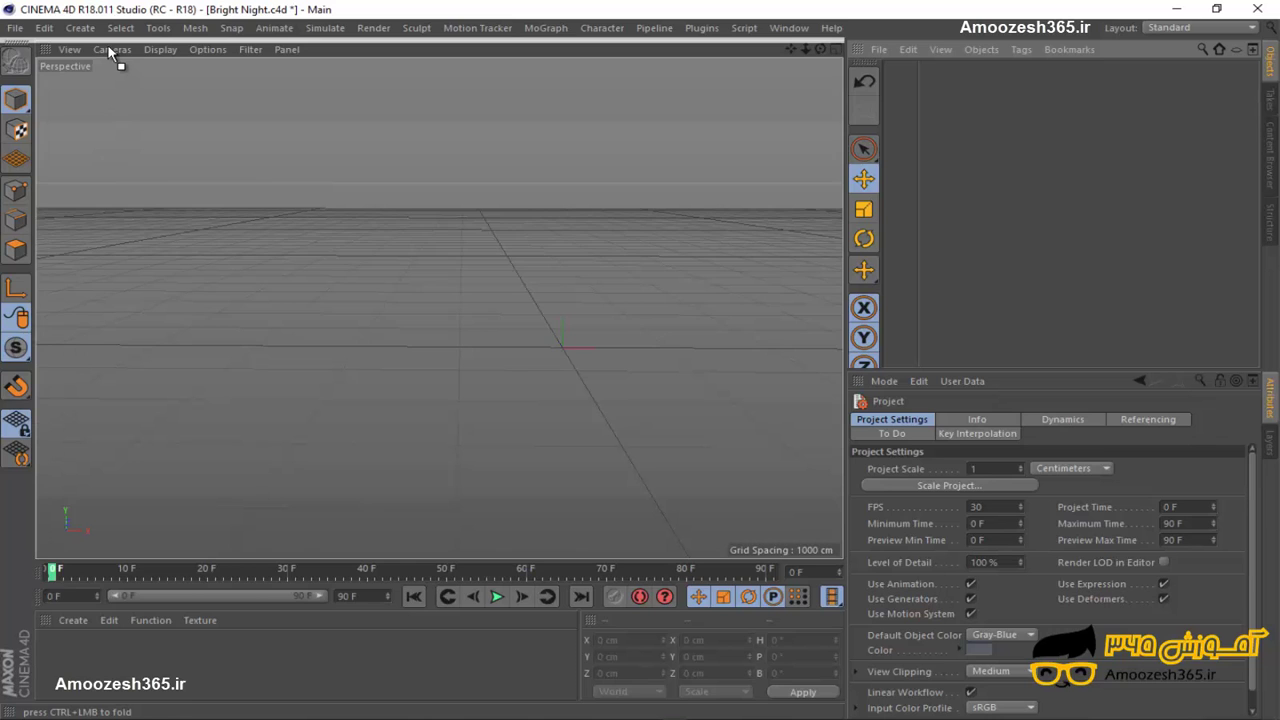
Dock the timeline ruler under the main menu, and the tool palette and playback controls as vertical columns beside the mode palette.
drag(108, 51, 107, 44)
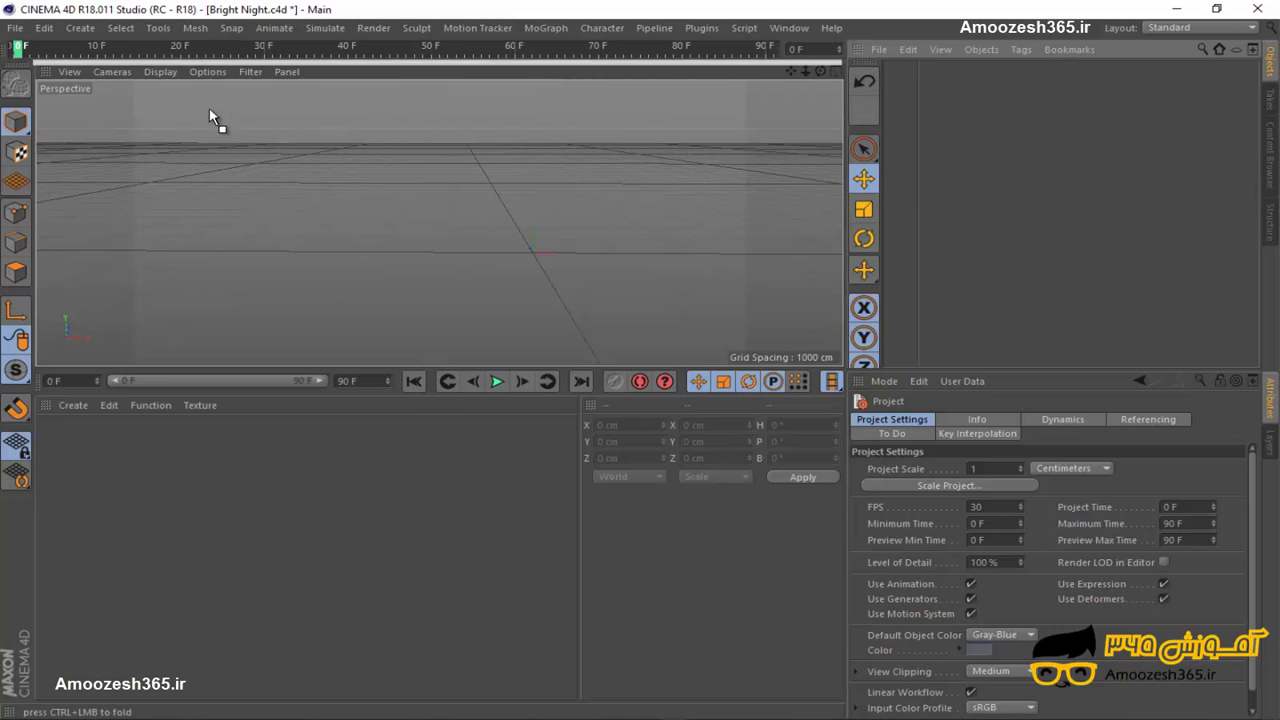
click(34, 111)
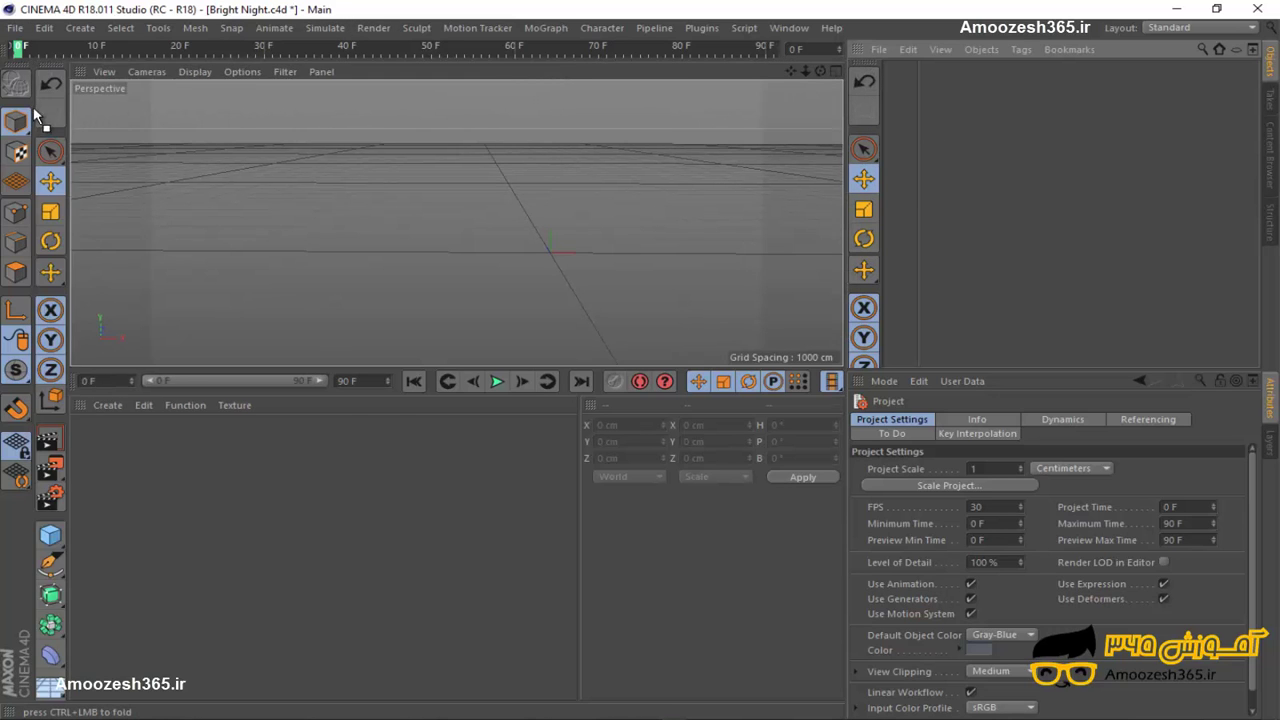
click(34, 111)
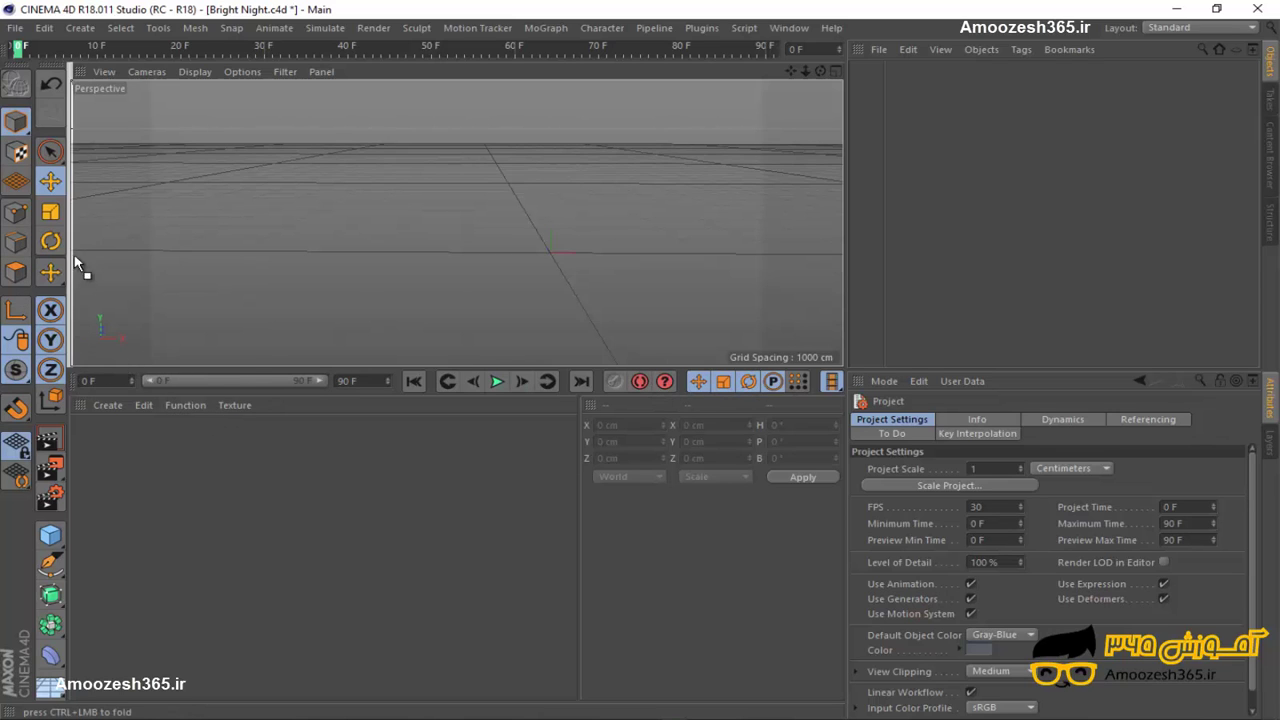
drag(75, 260, 67, 101)
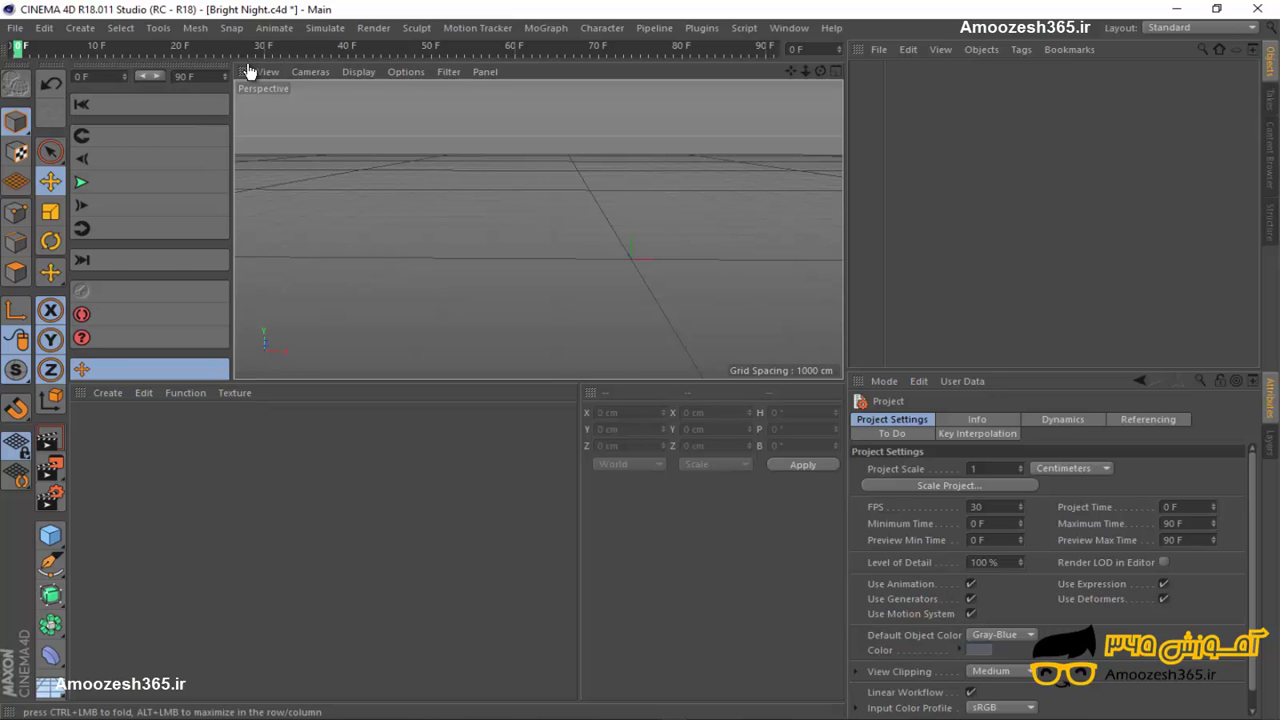
Move the perspective viewport next to the Object manager, above the Attribute manager, and widen it on both sides.
drag(287, 87, 892, 159)
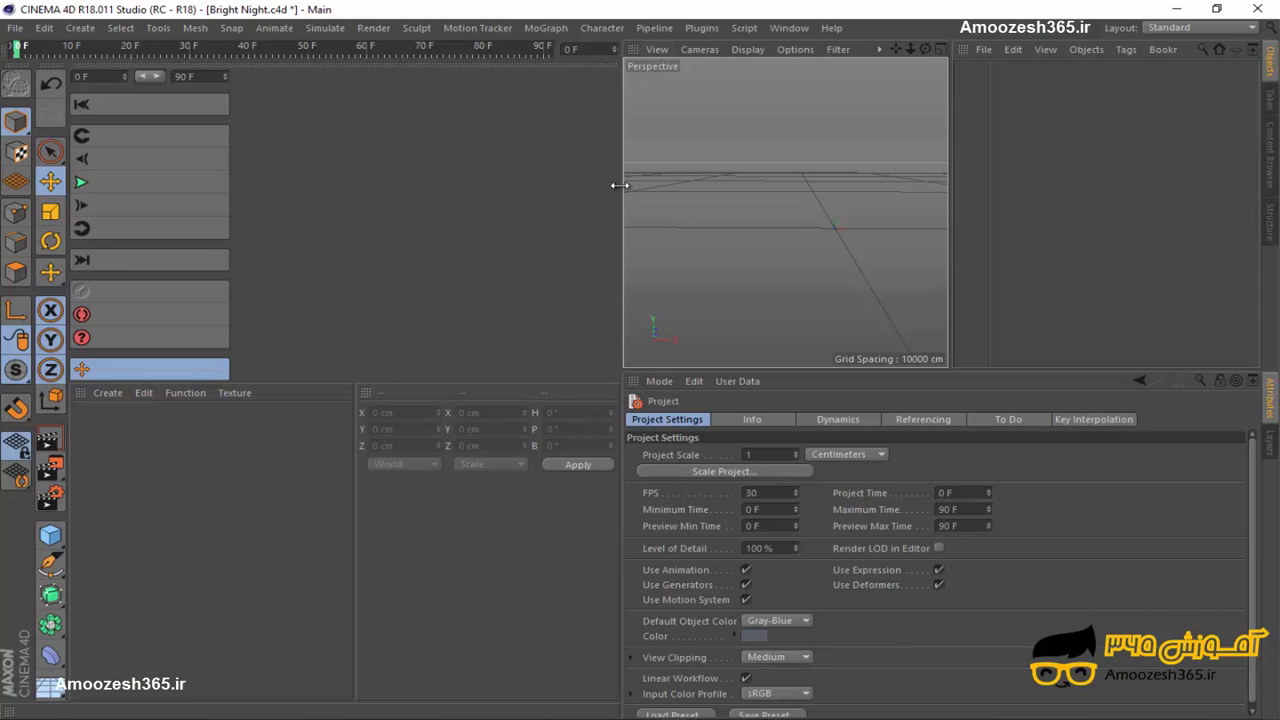
drag(625, 190, 471, 200)
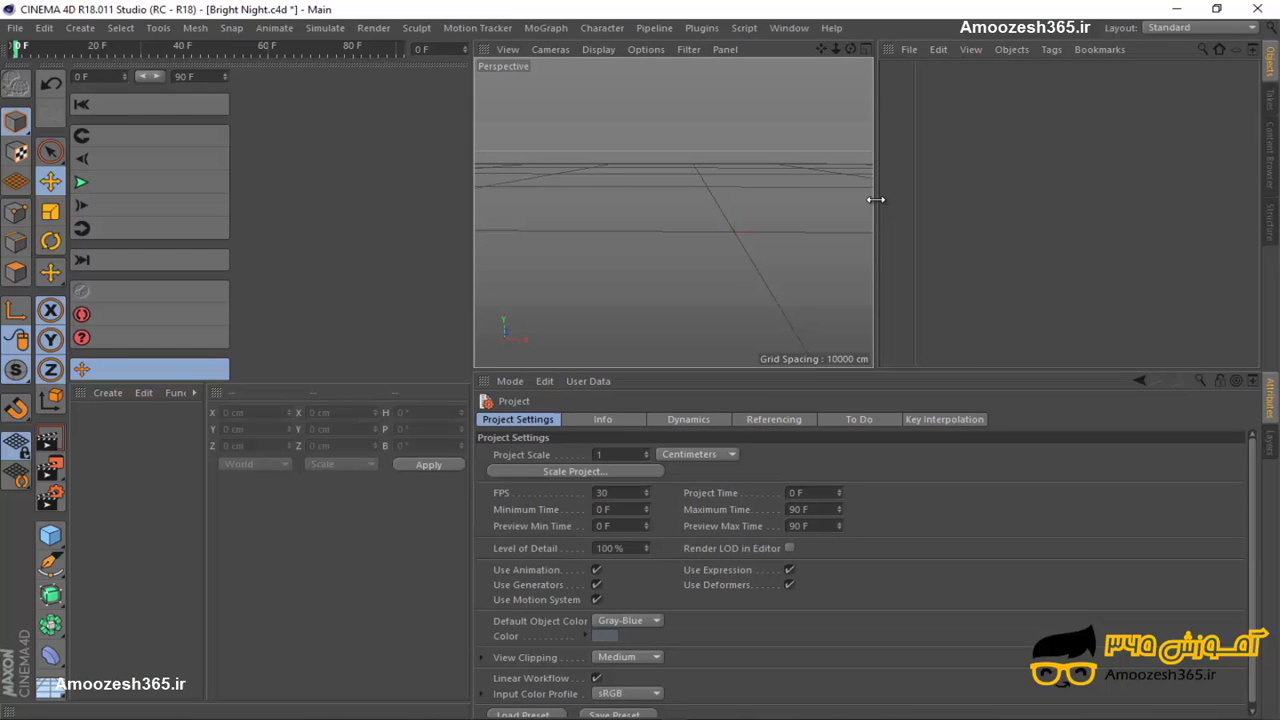
drag(875, 200, 1171, 200)
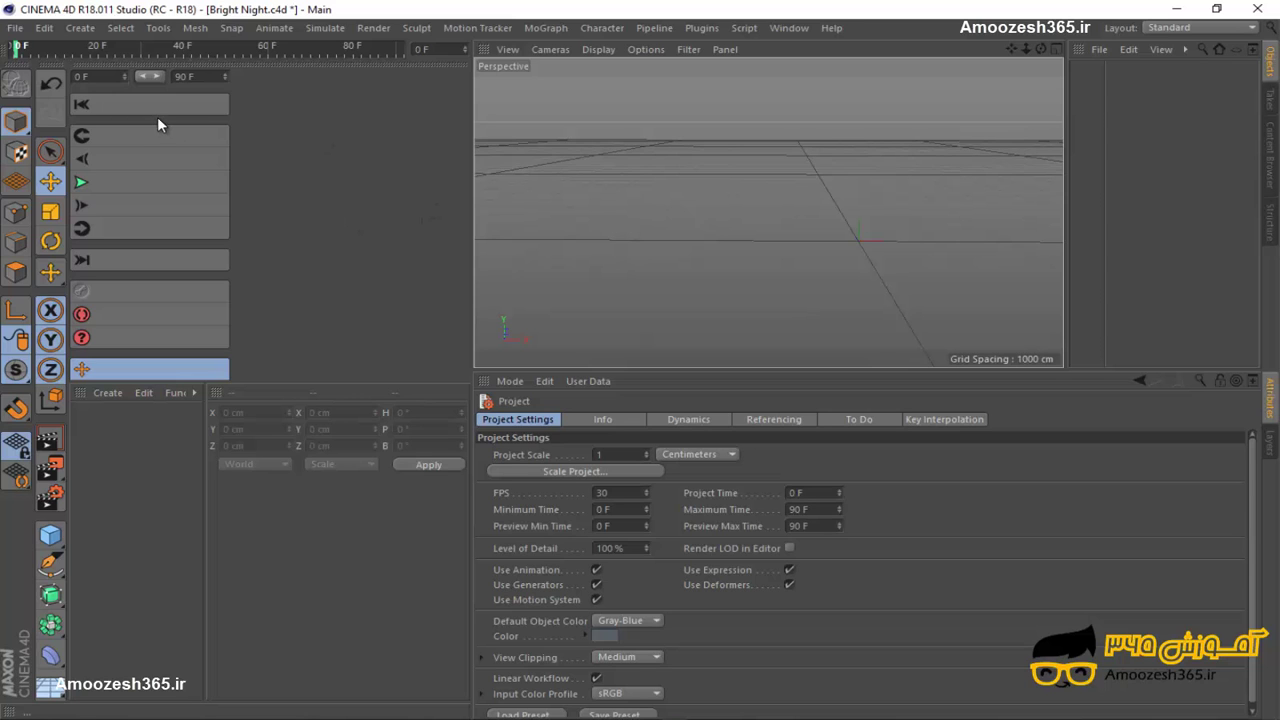
Examine the primitive object types and camera types available for creation.
click(89, 29)
mouse_move(102, 52)
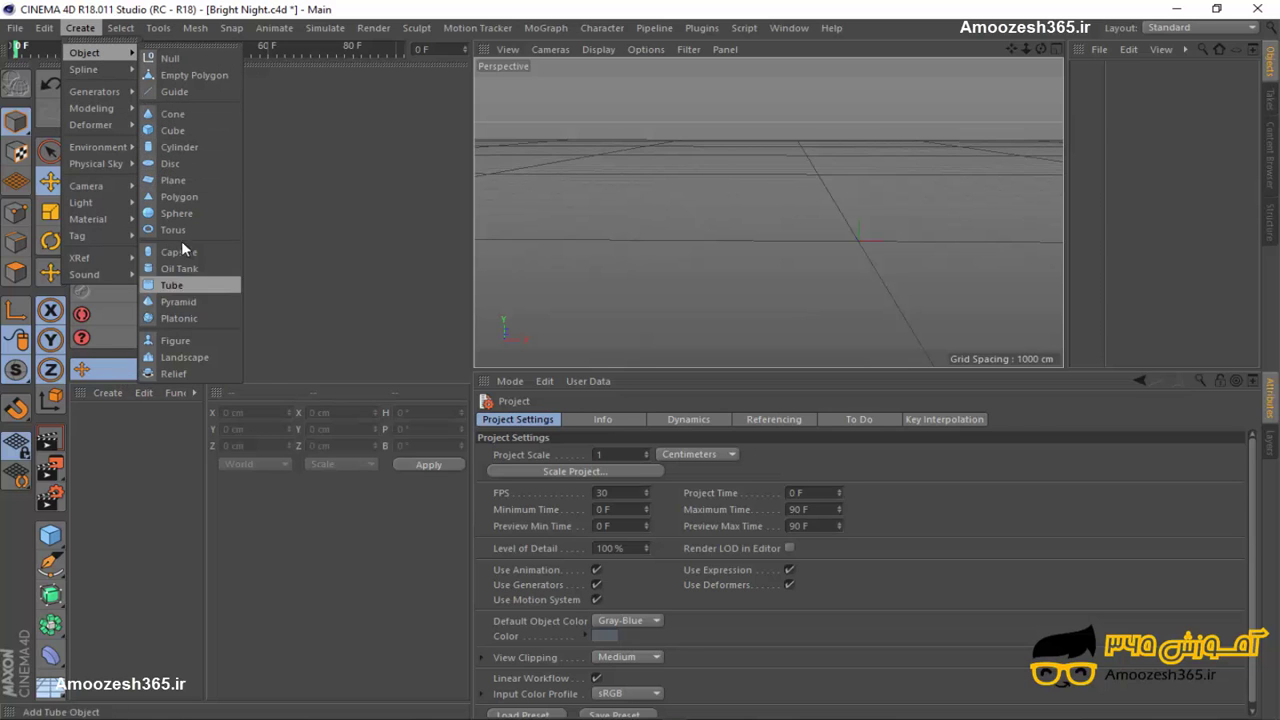
click(329, 179)
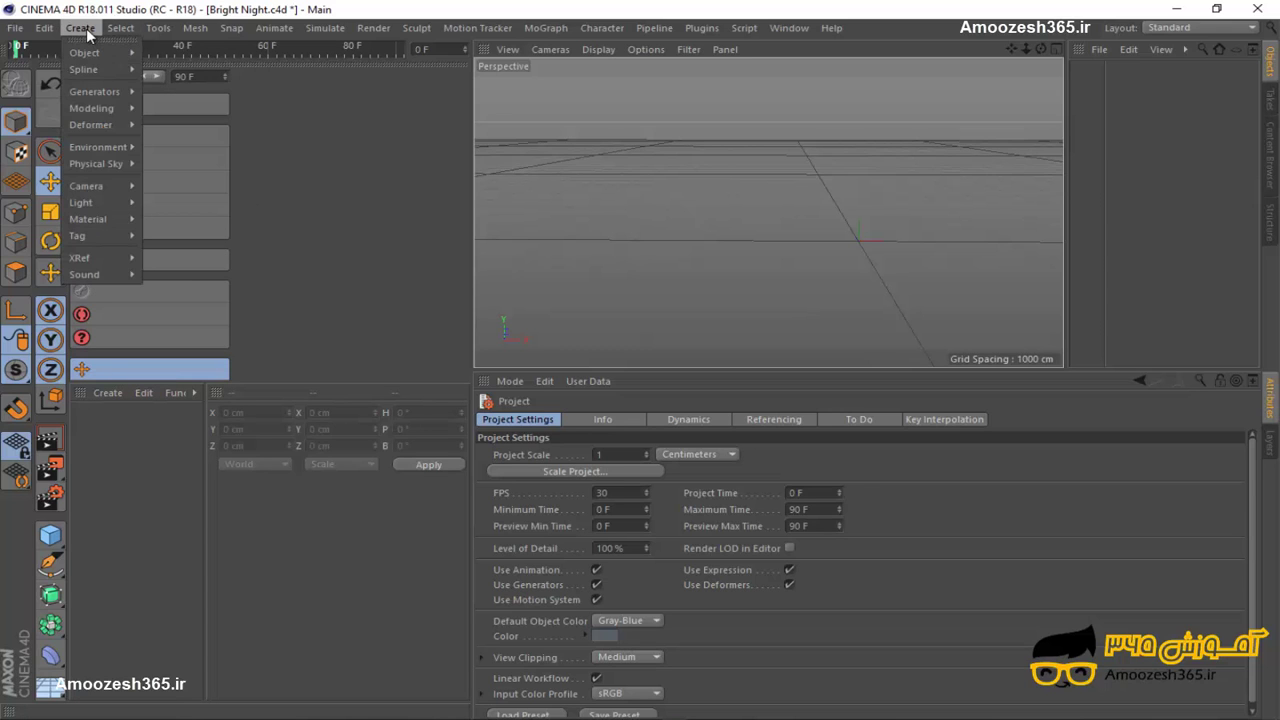
mouse_move(97, 187)
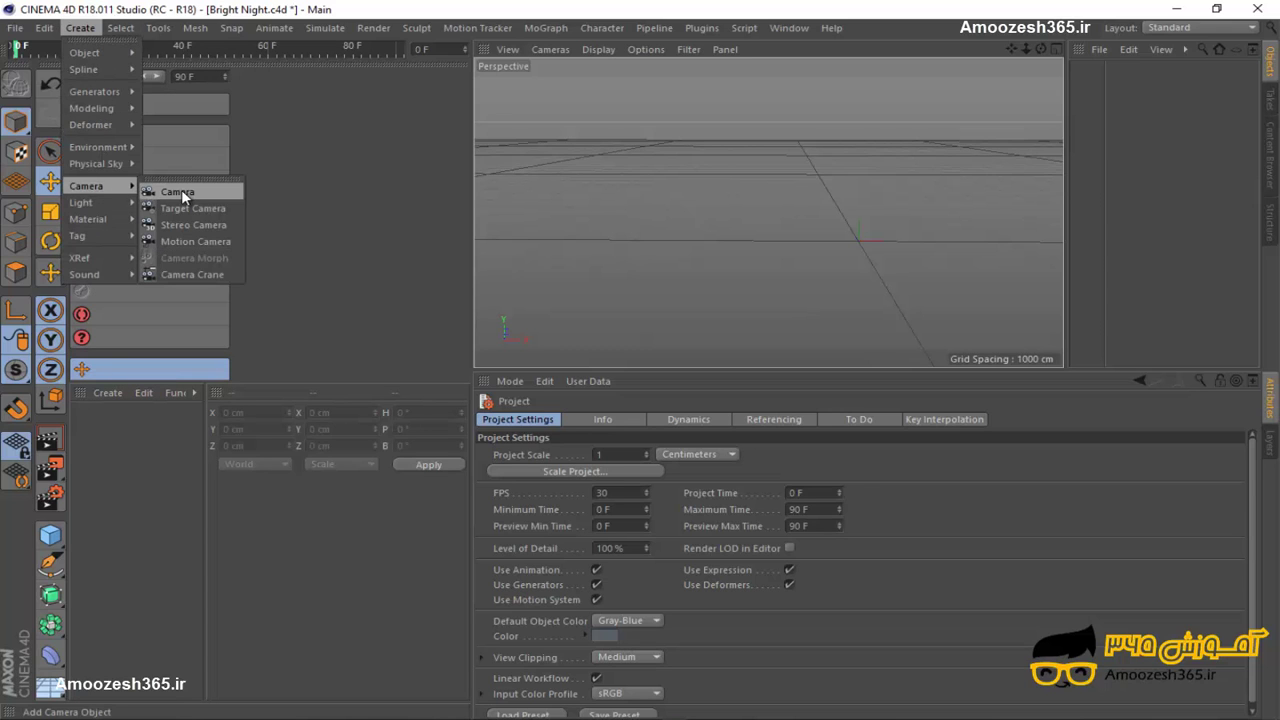
click(290, 332)
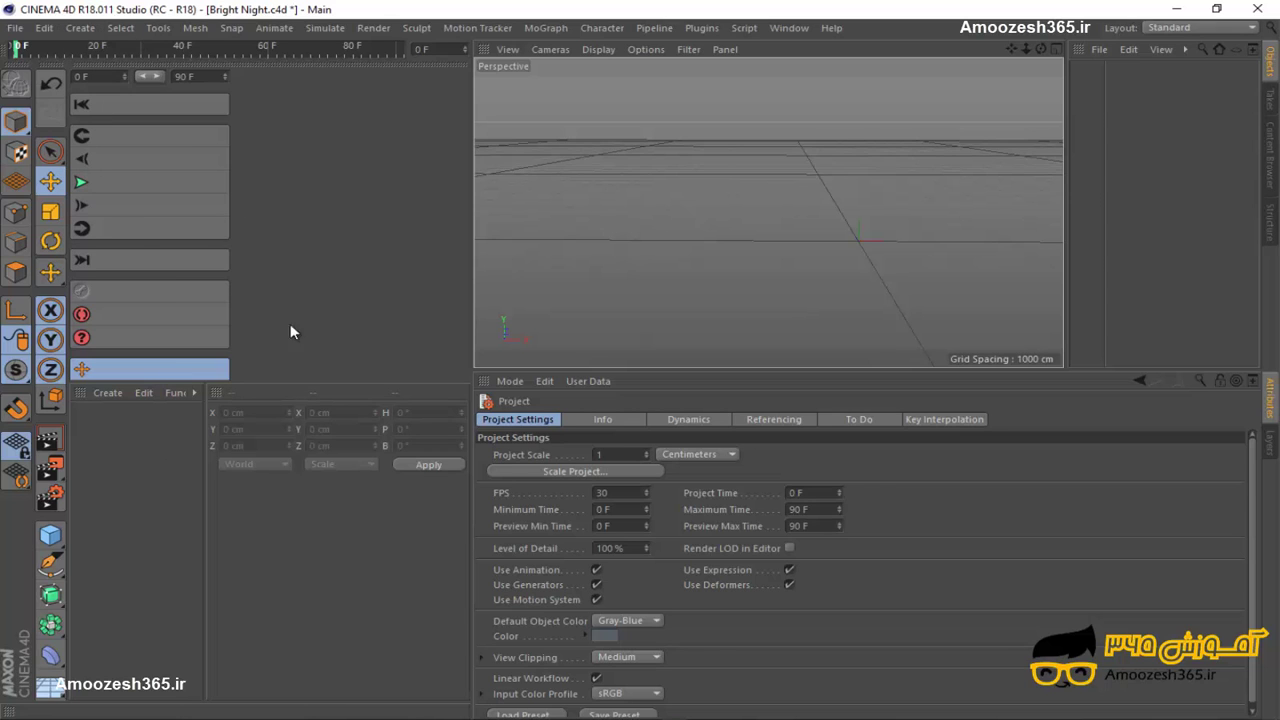
click(85, 34)
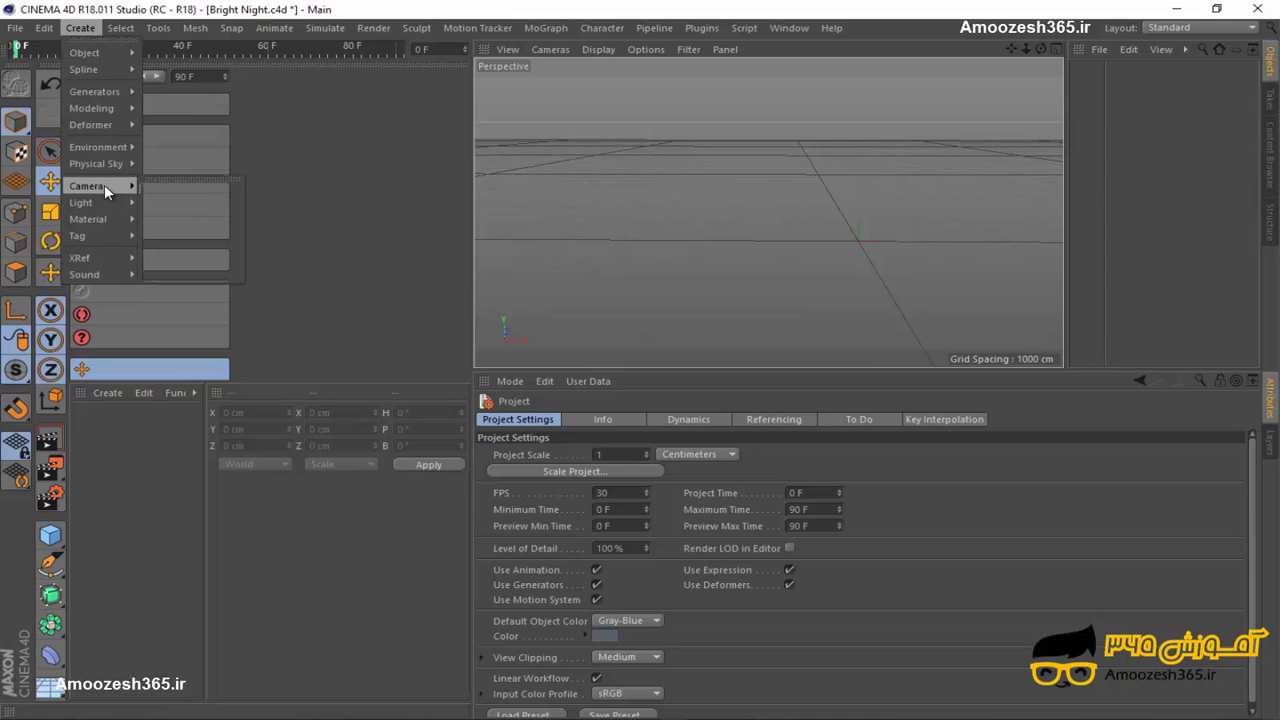
mouse_move(104, 185)
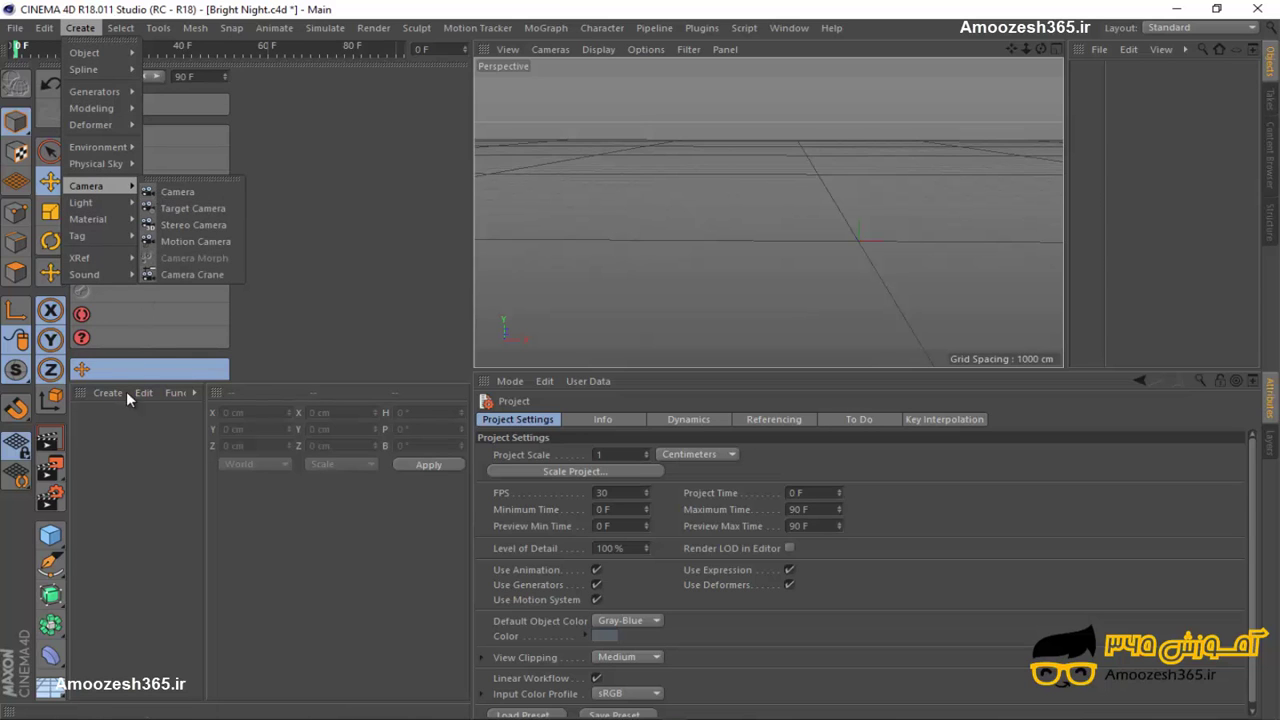
click(123, 465)
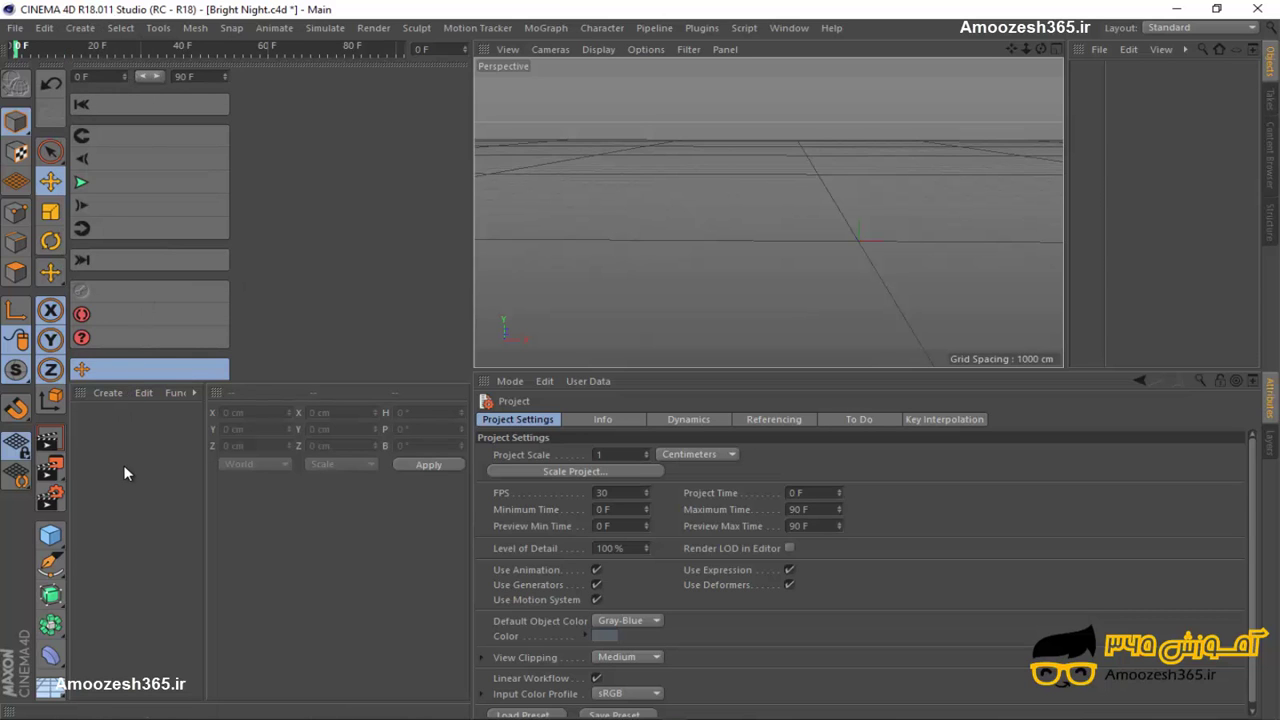
scroll(124, 457, down, 2)
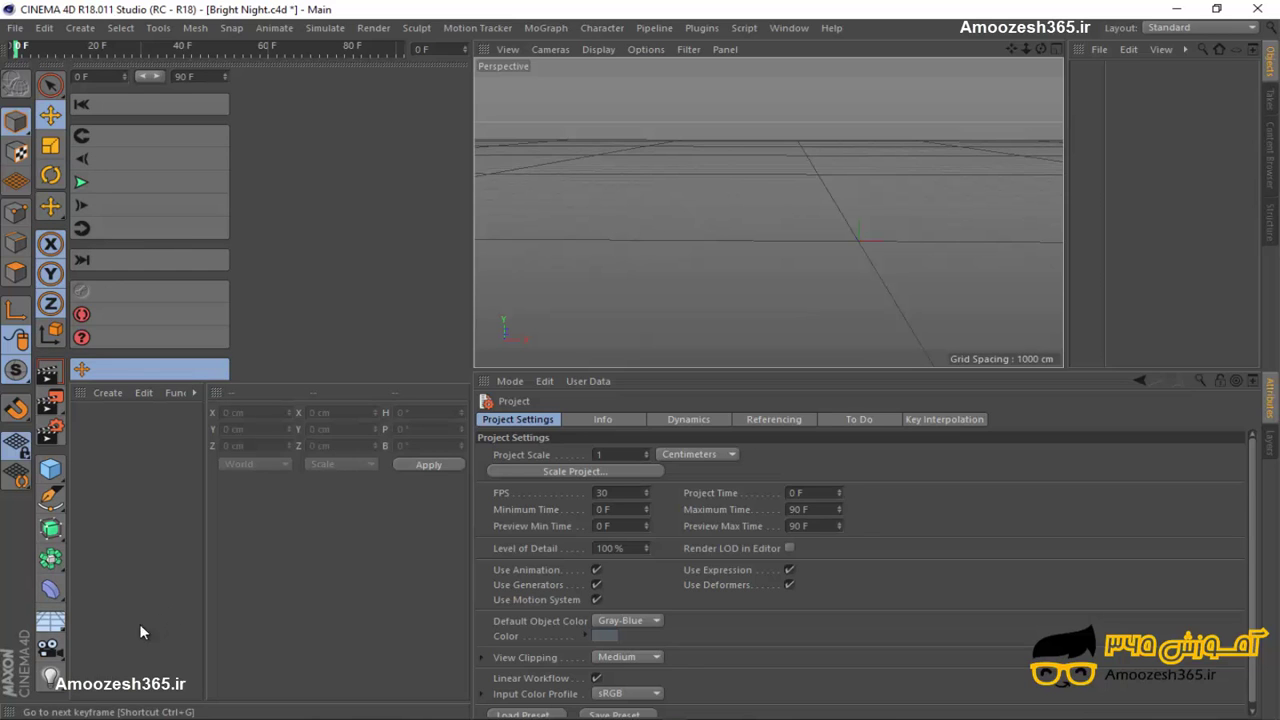
click(58, 652)
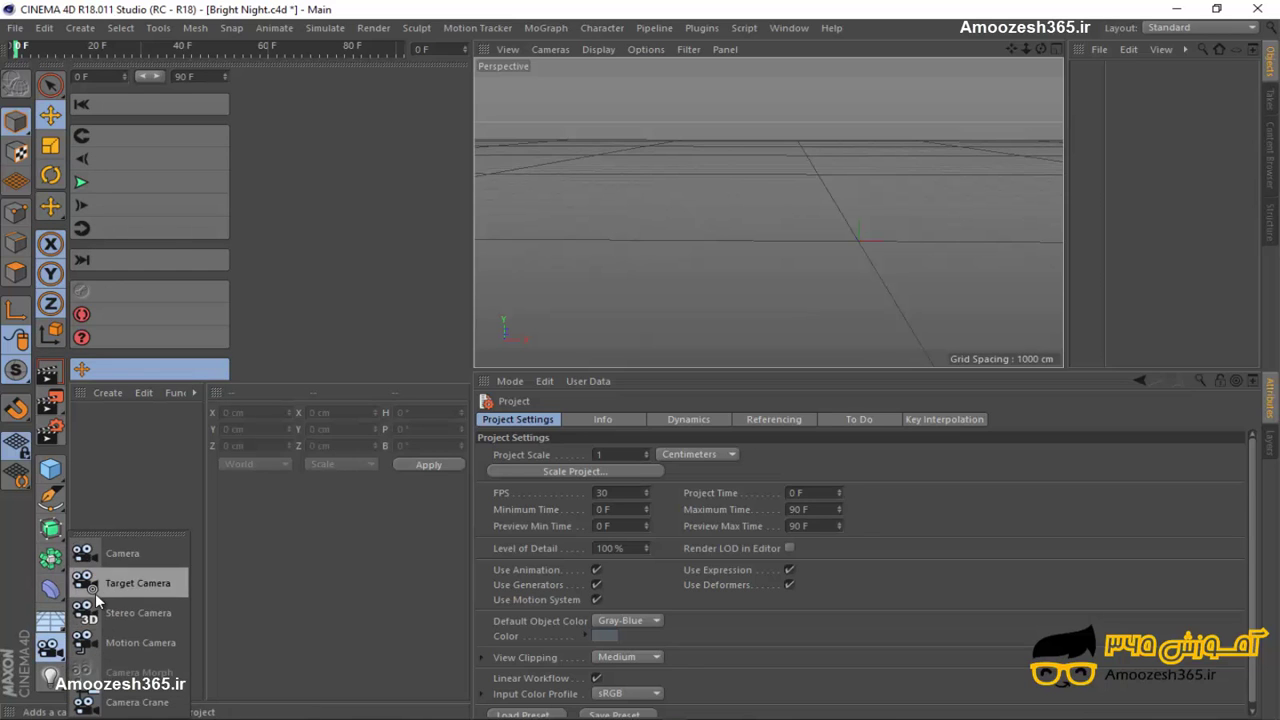
click(112, 486)
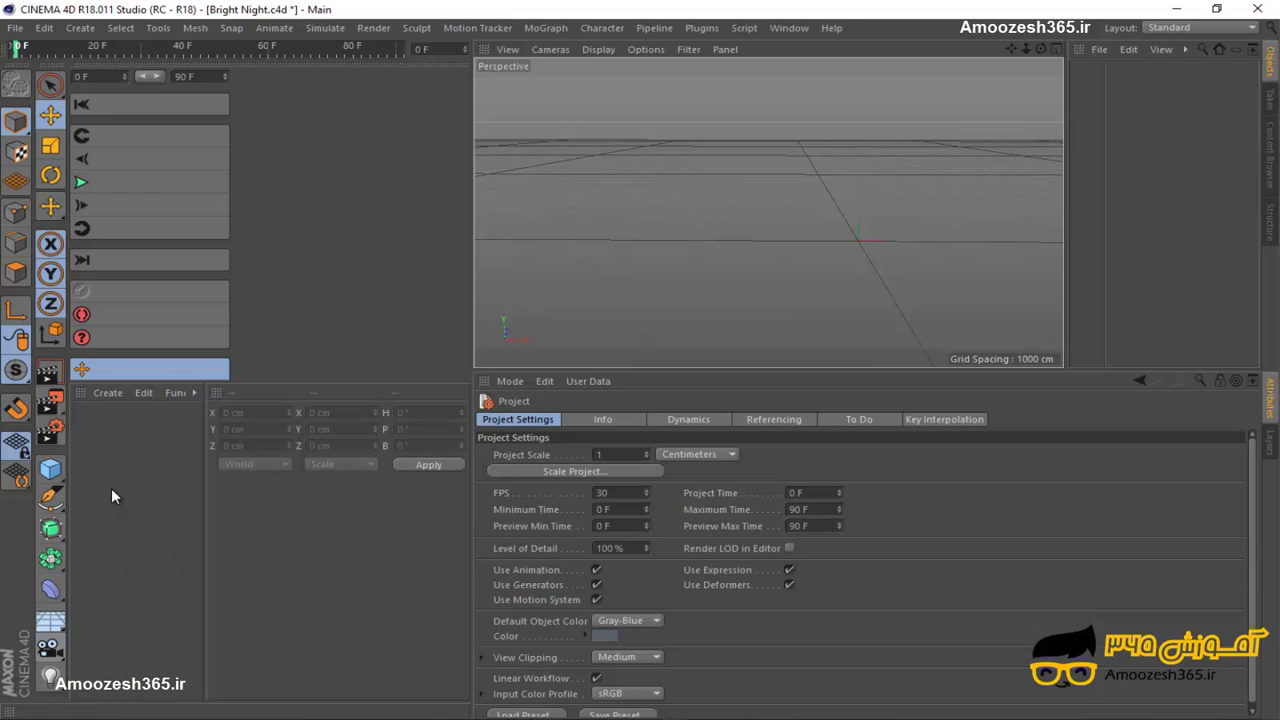
Add three standard cameras to the scene.
click(52, 646)
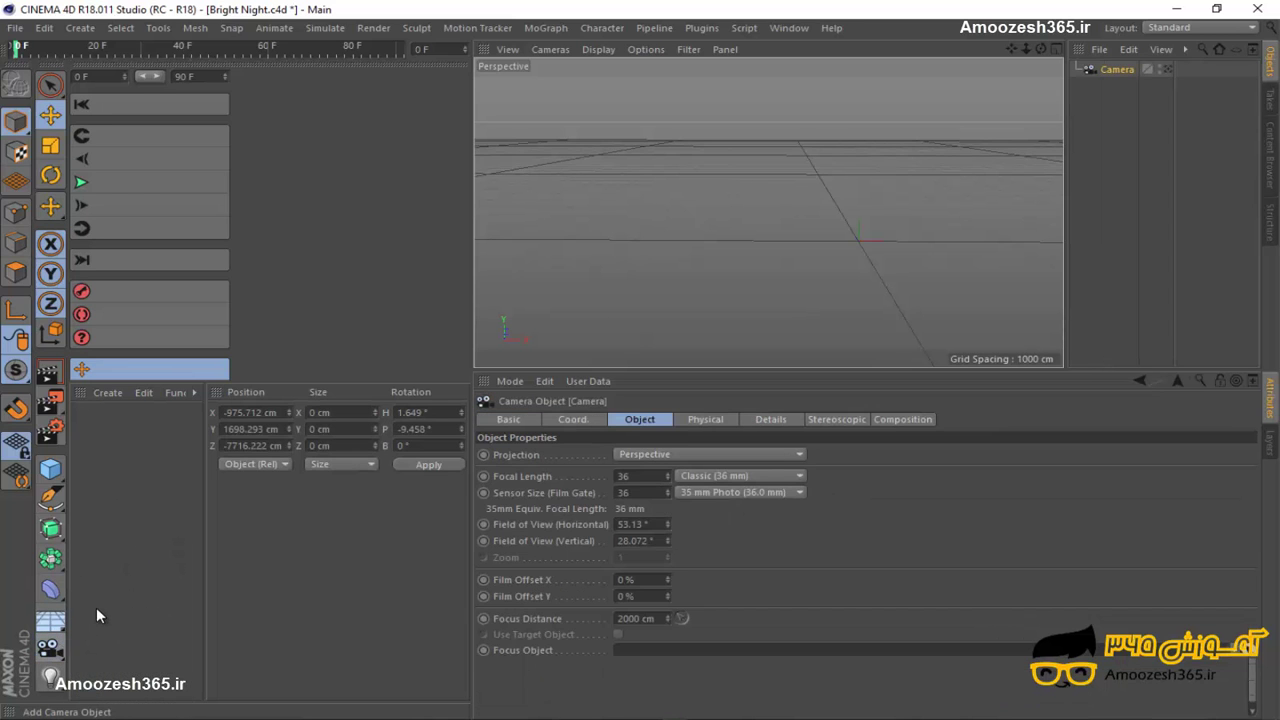
click(50, 647)
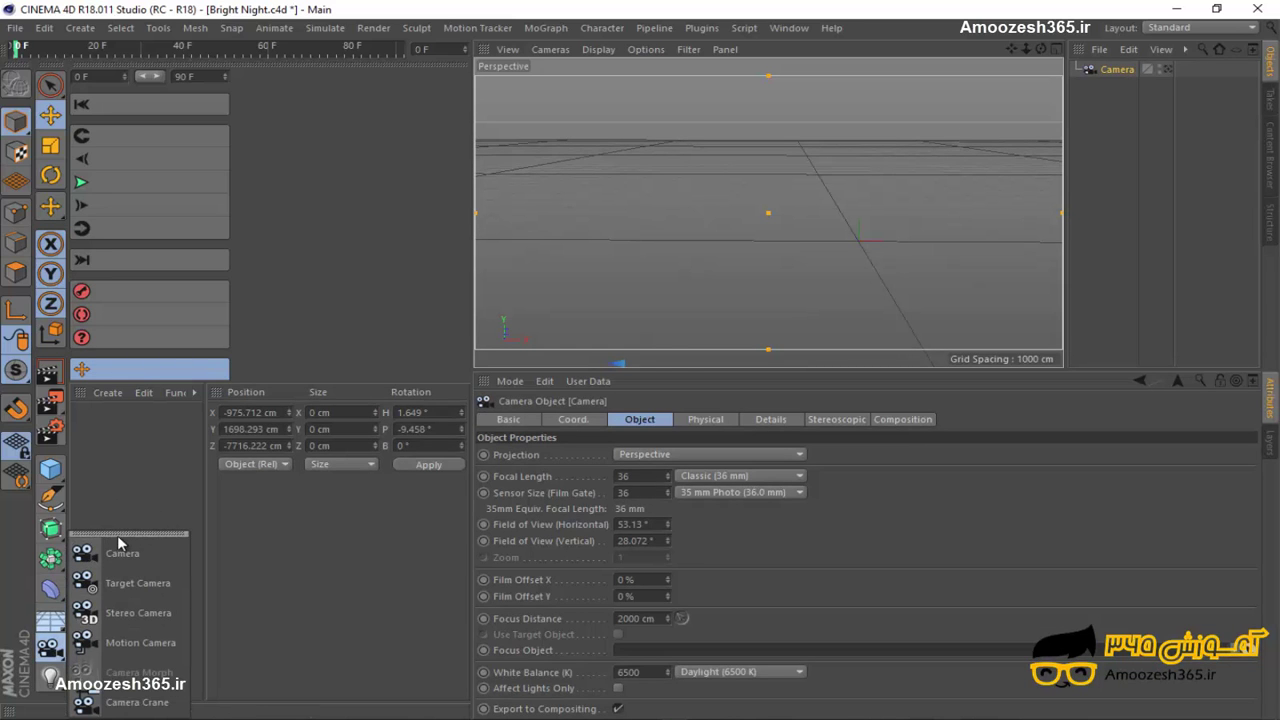
click(120, 552)
click(50, 647)
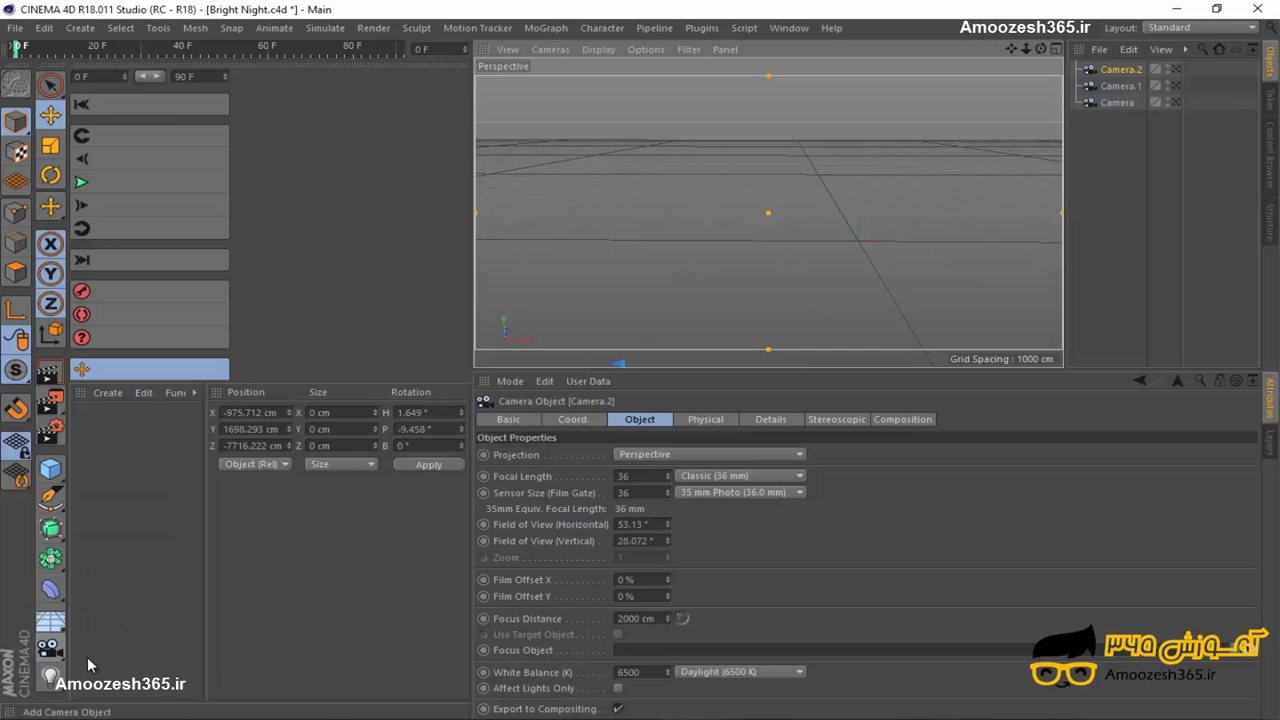
click(50, 647)
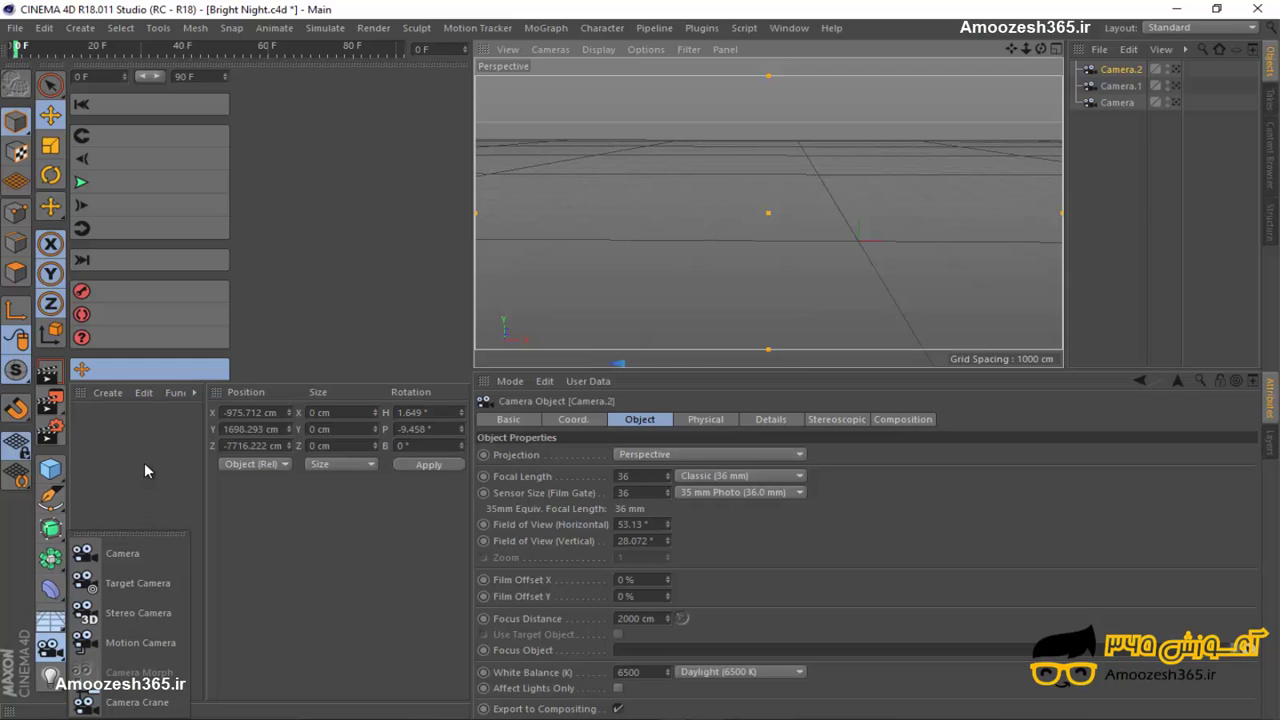
click(165, 441)
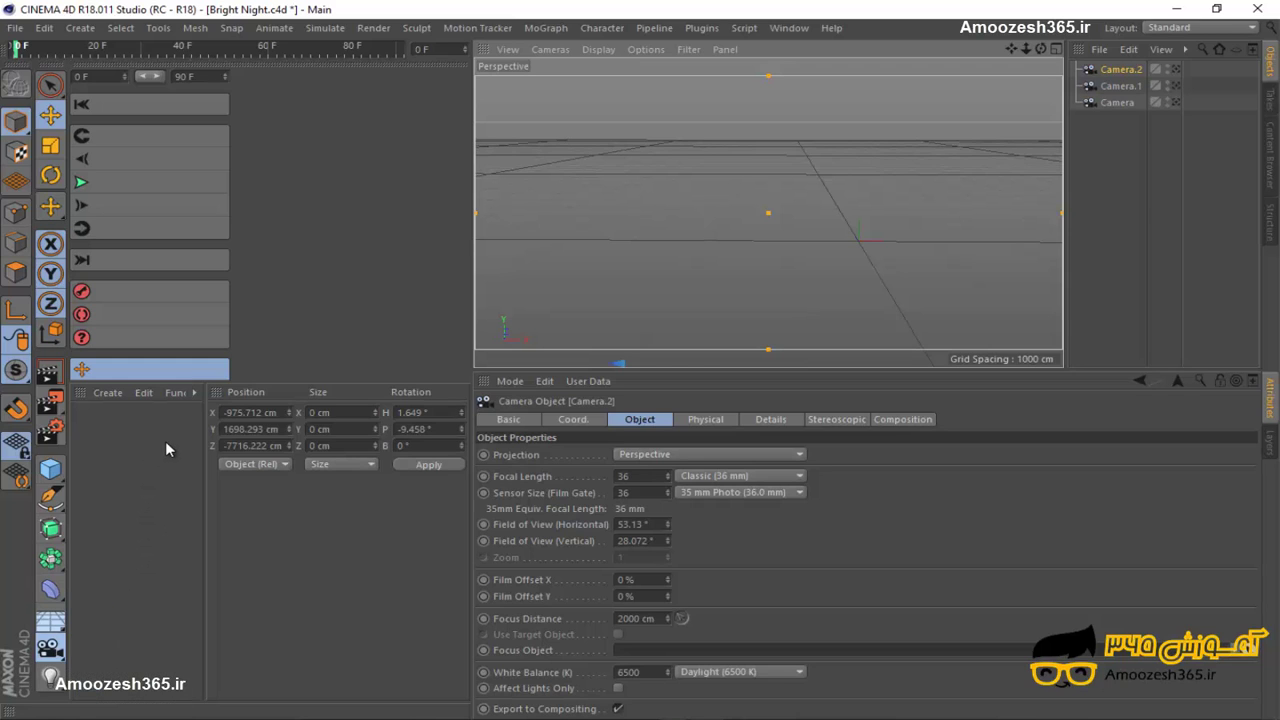
Tear off the camera tools as a floating palette and dock the timeline ruler above the main menu.
click(60, 655)
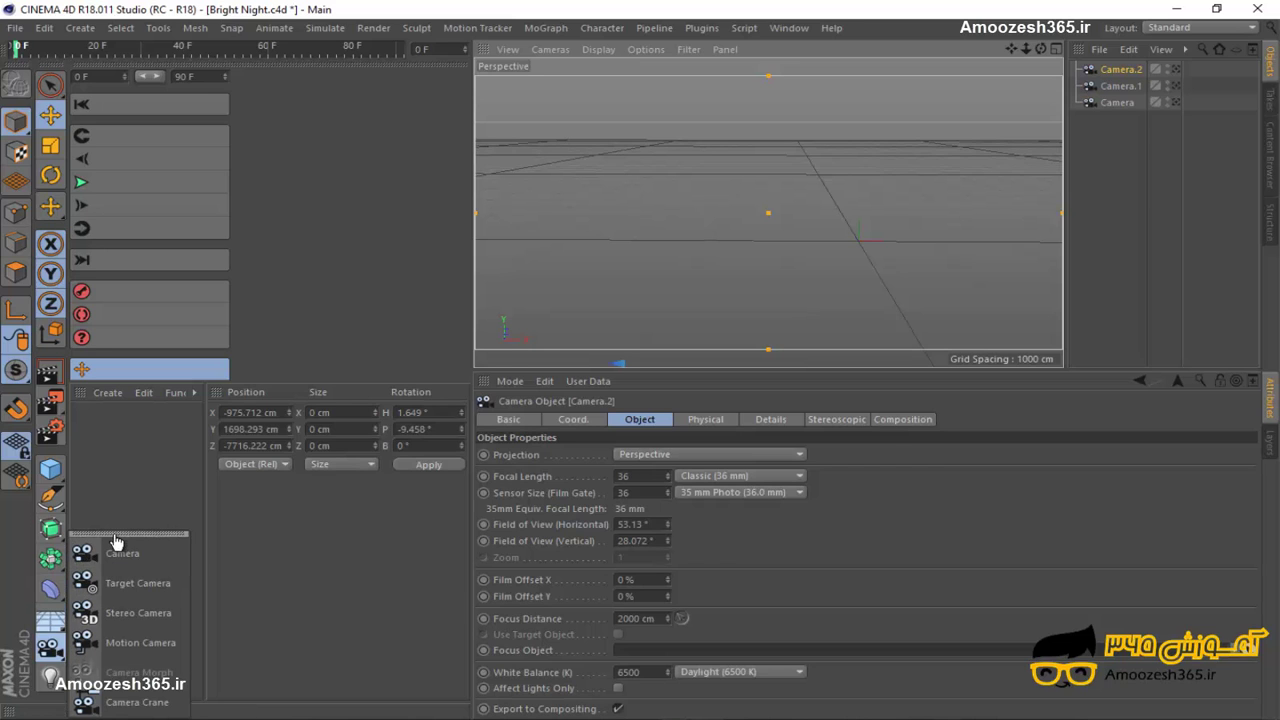
drag(115, 534, 117, 417)
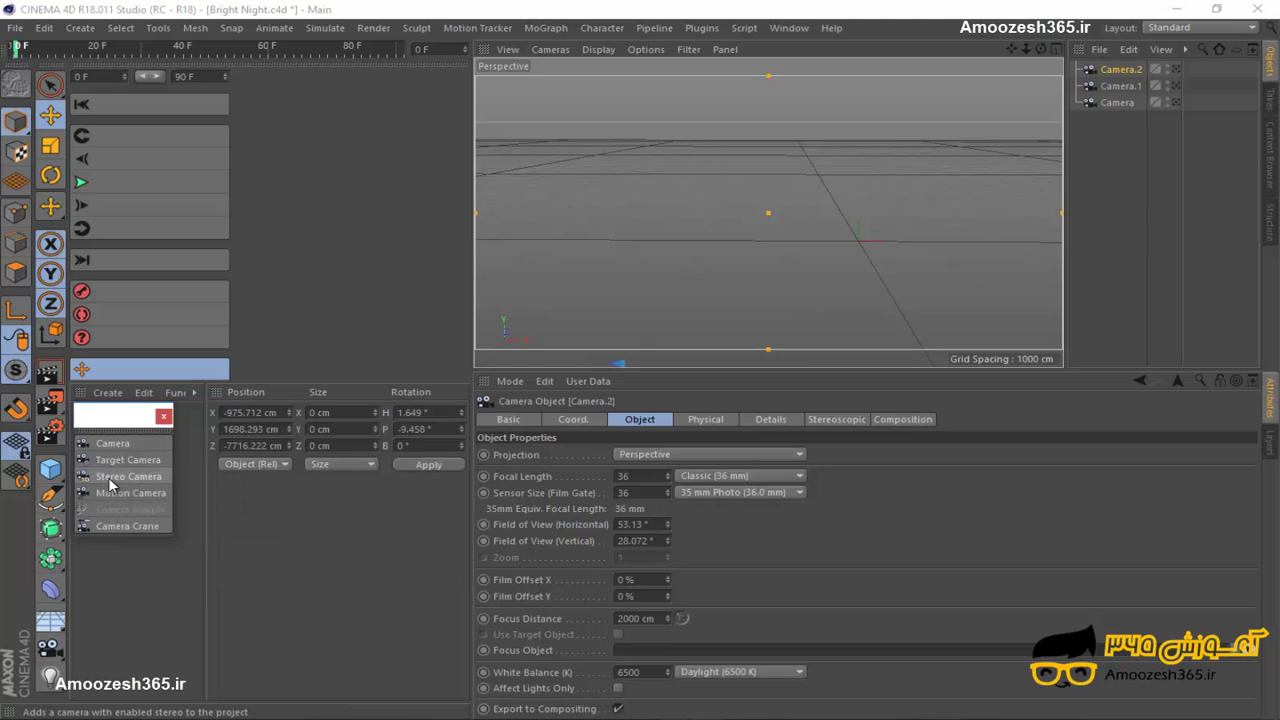
click(50, 650)
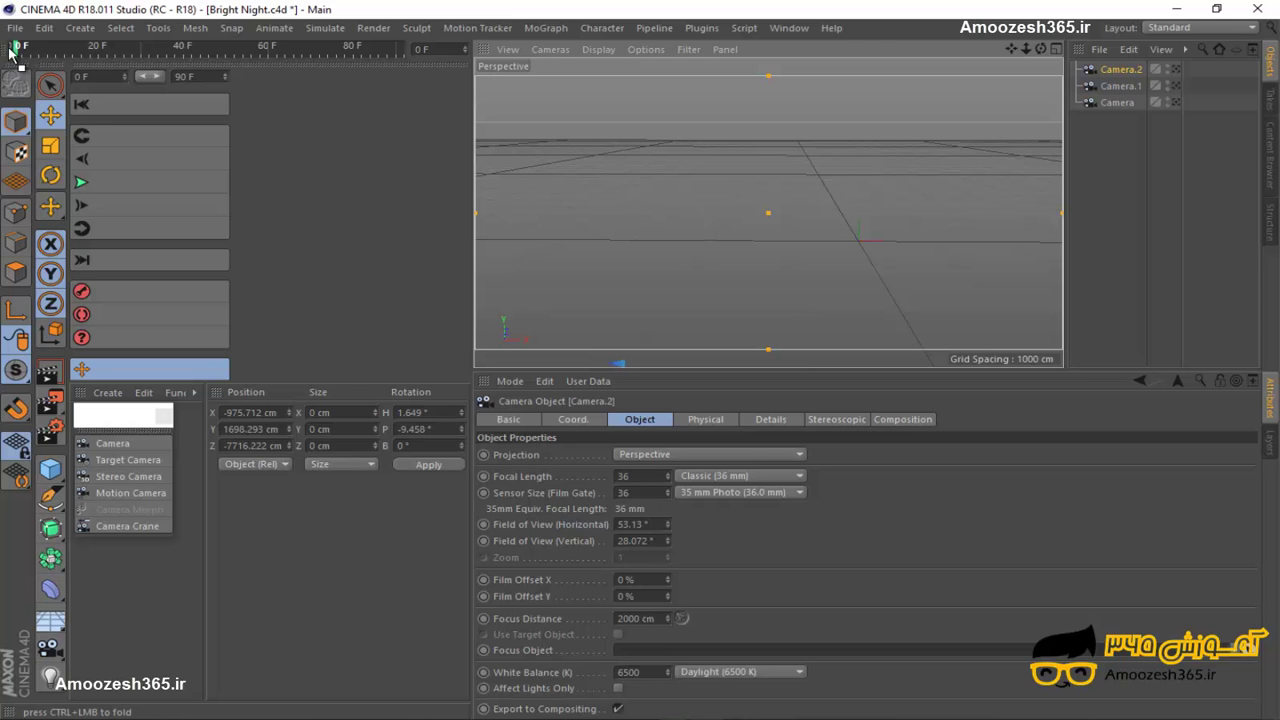
drag(13, 27, 200, 20)
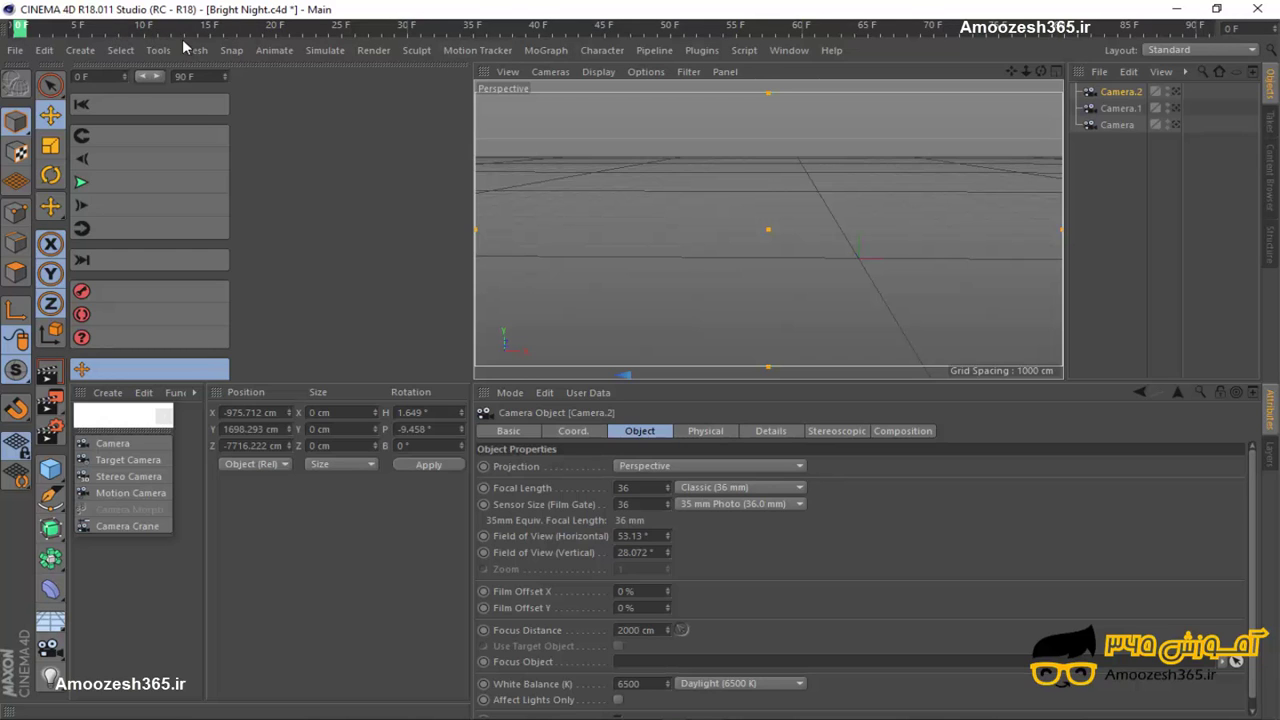
Move the playhead to frame 18 and restore the Standard interface layout.
click(258, 33)
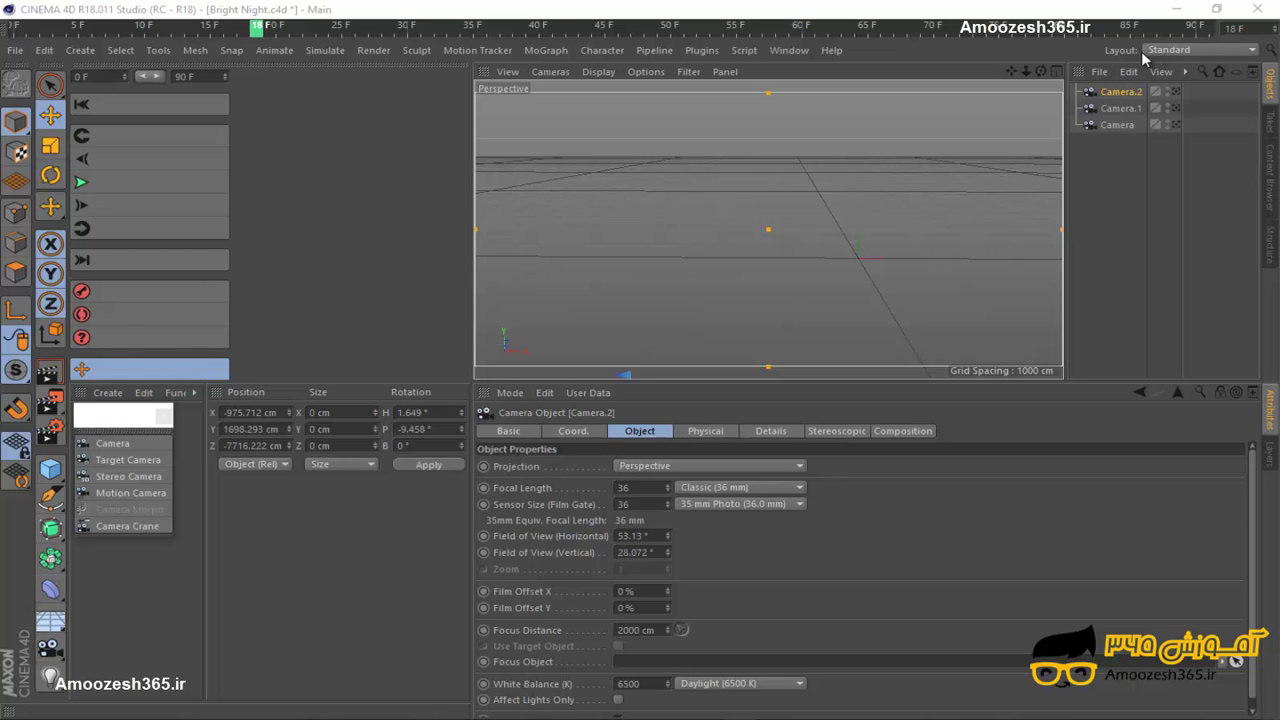
click(1217, 49)
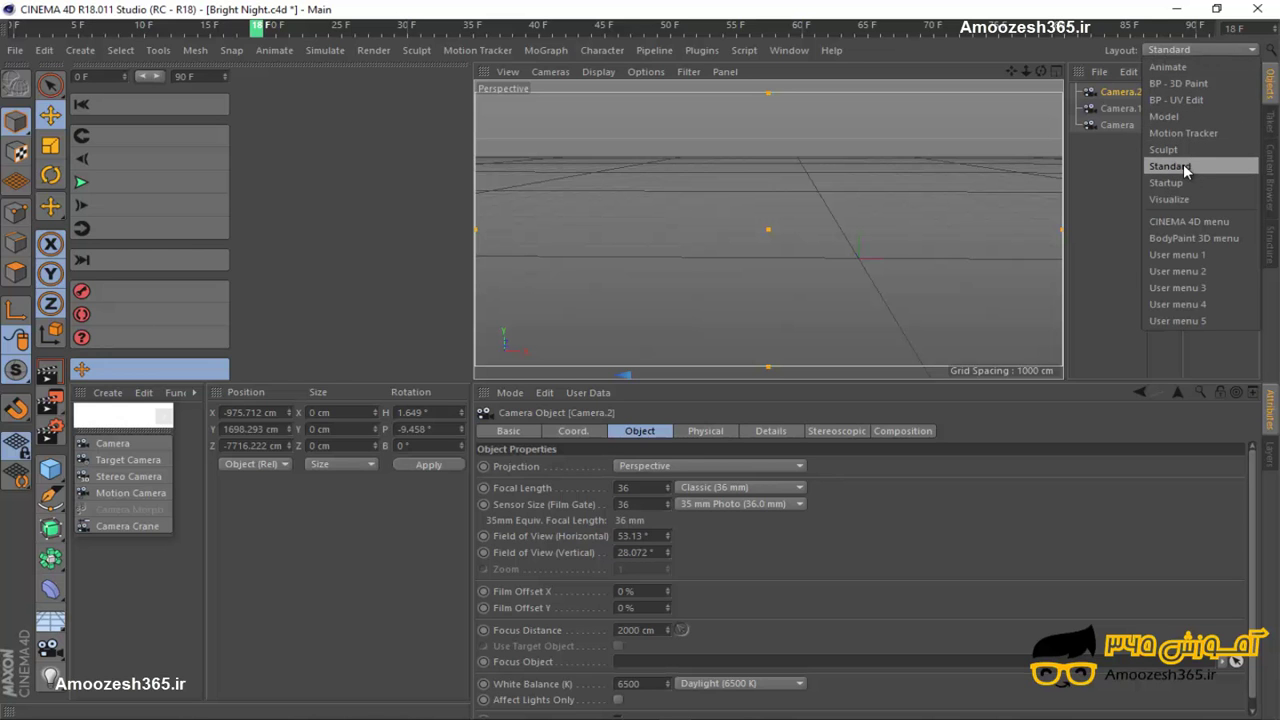
click(1170, 166)
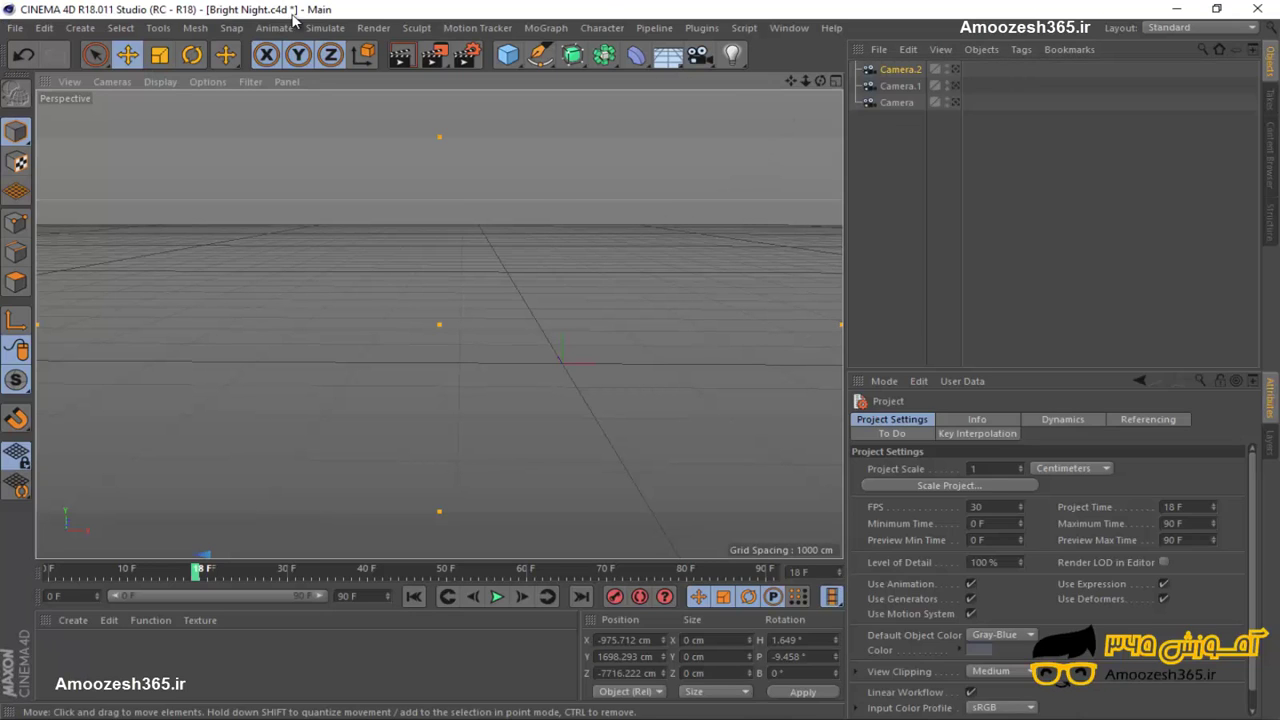